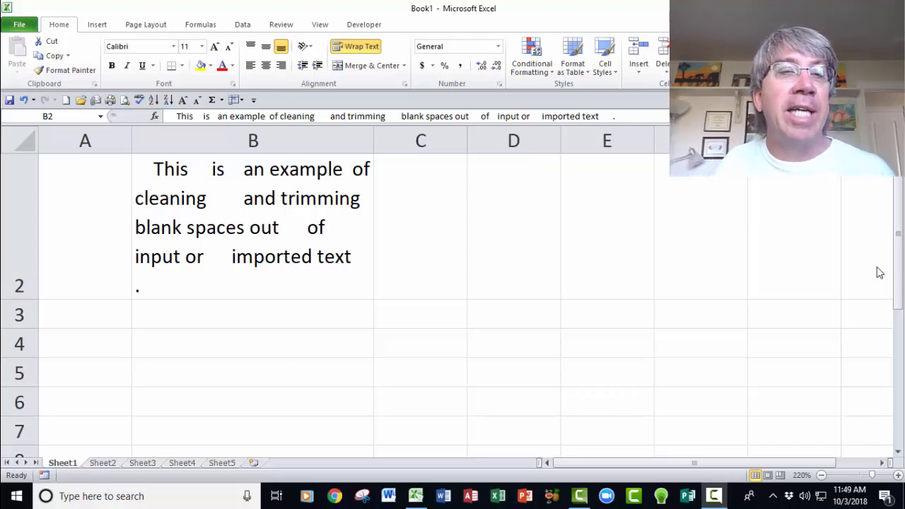
- Enter the formula =TRIM(B2) in cell B3 and wrap the text in that cell
{"action": "left_click", "coordinate": [194, 198]}
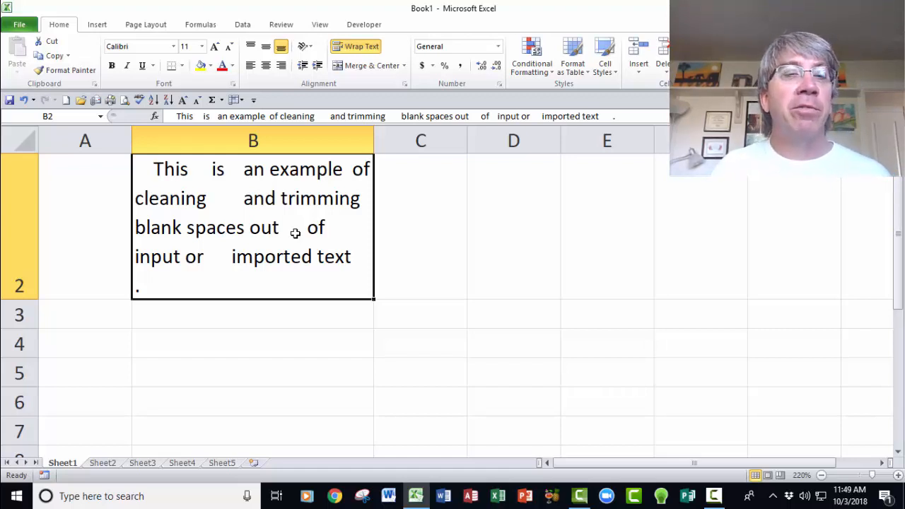
{"action": "left_click", "coordinate": [260, 318]}
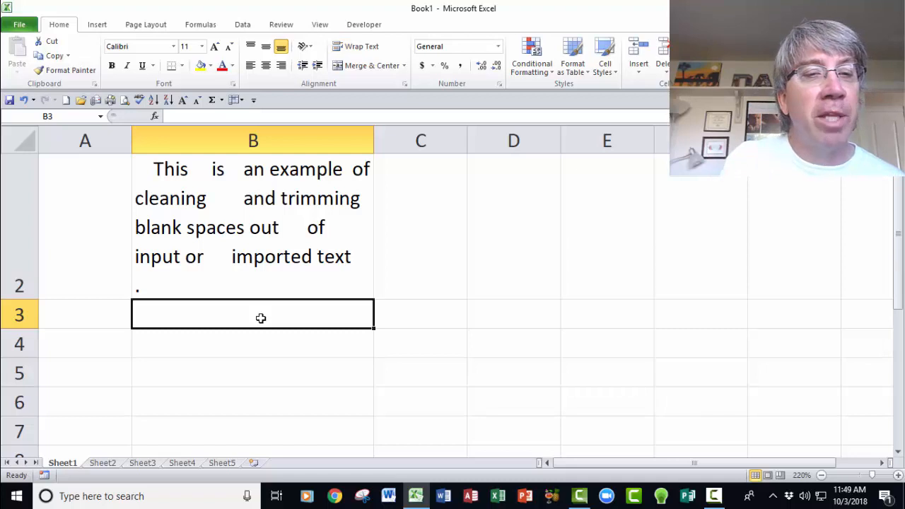
{"action": "type", "text": "=t"}
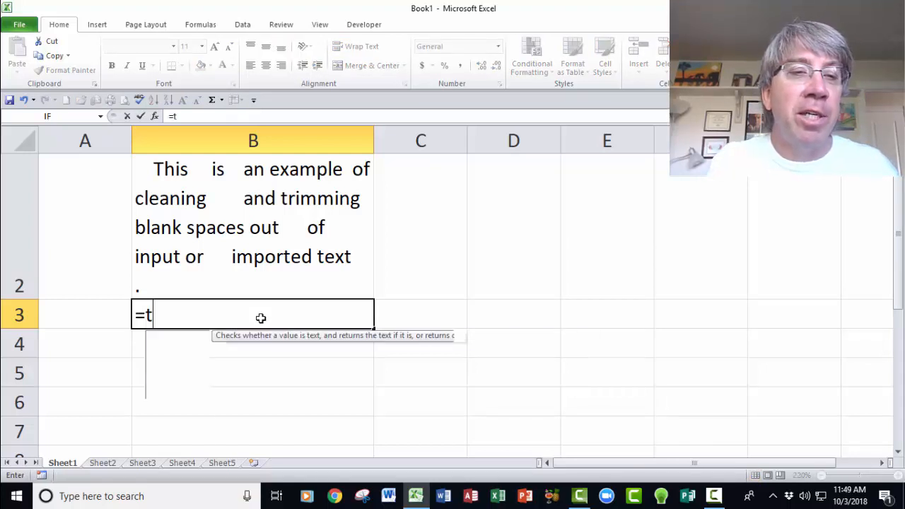
{"action": "type", "text": "rim"}
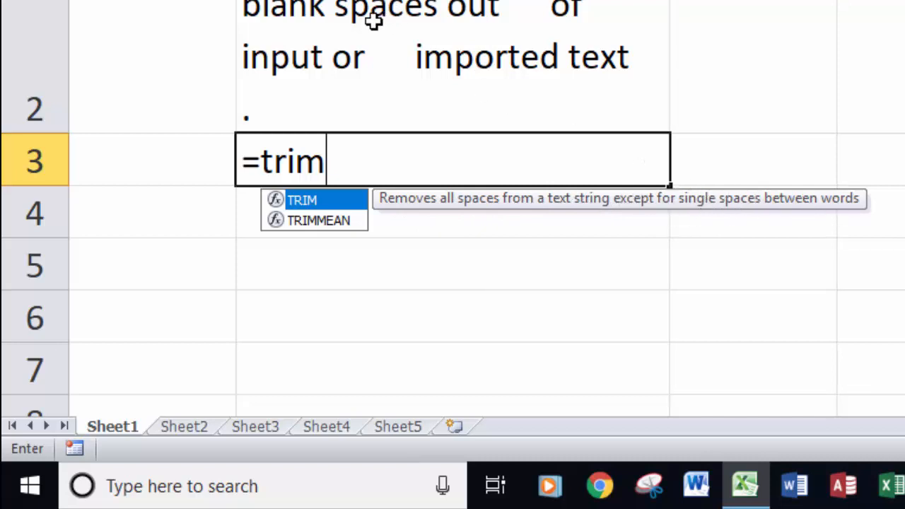
{"action": "type", "text": "("}
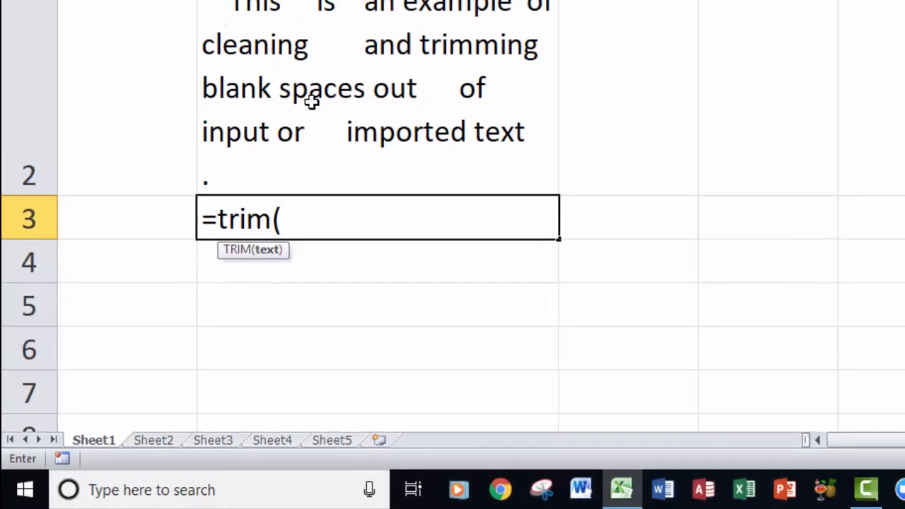
{"action": "left_click", "coordinate": [301, 112]}
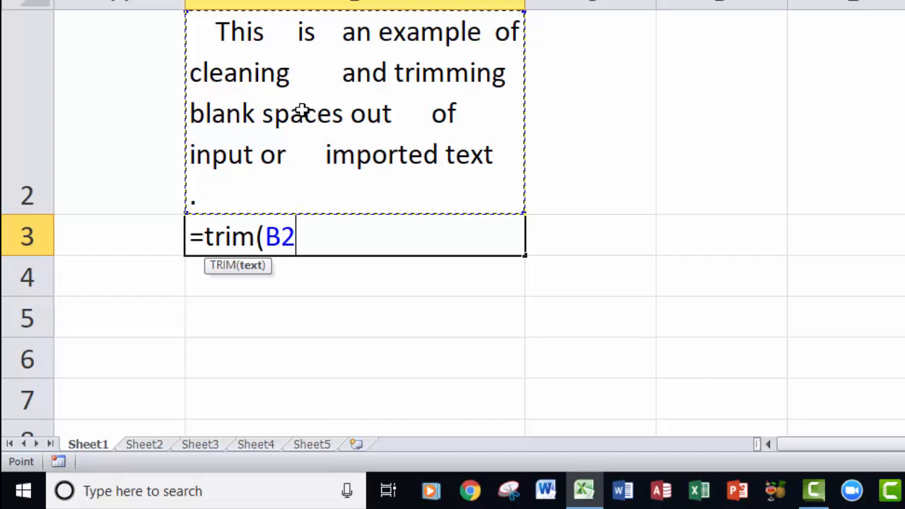
{"action": "type", "text": ")"}
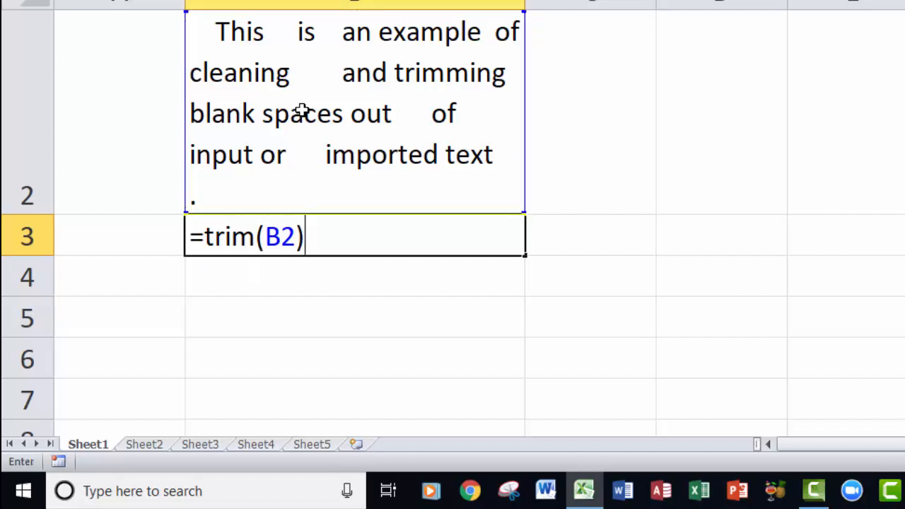
{"action": "key", "text": "Return"}
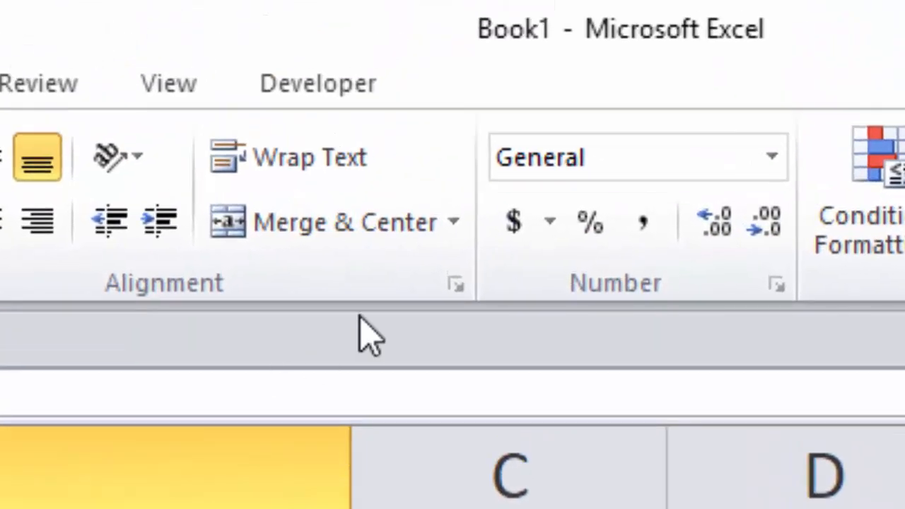
{"action": "left_click", "coordinate": [301, 182]}
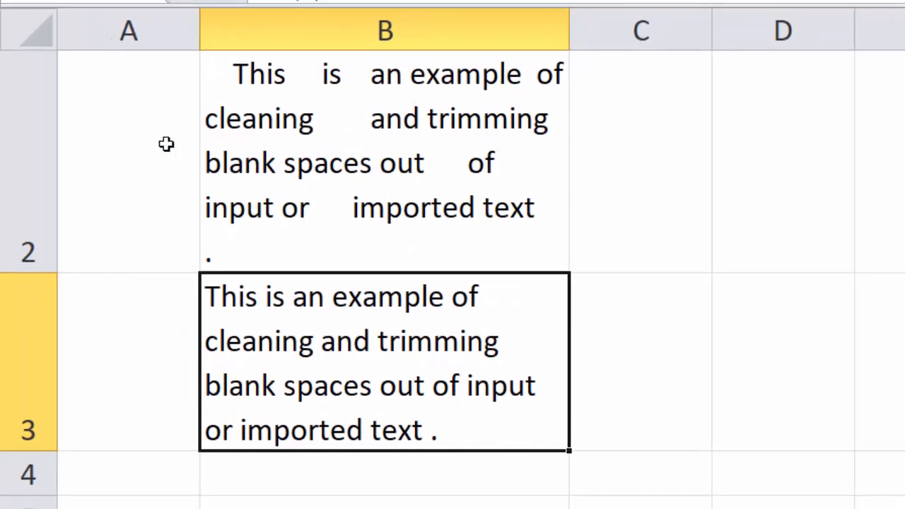
- Try deleting row 2 with the original text, inspect the dependent TRIM formula, and undo the deletion
{"action": "left_click", "coordinate": [25, 145]}
{"action": "right_click", "coordinate": [24, 145]}
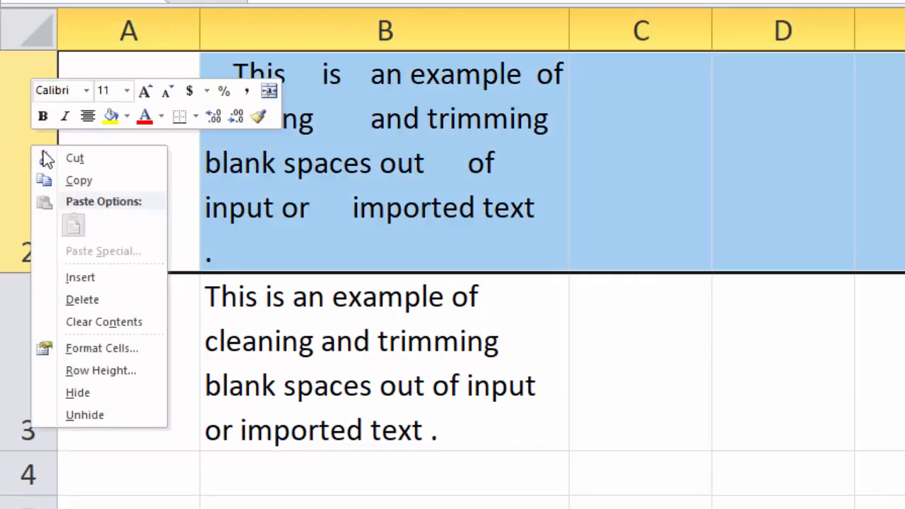
{"action": "left_click", "coordinate": [93, 300]}
{"action": "double_click", "coordinate": [320, 148]}
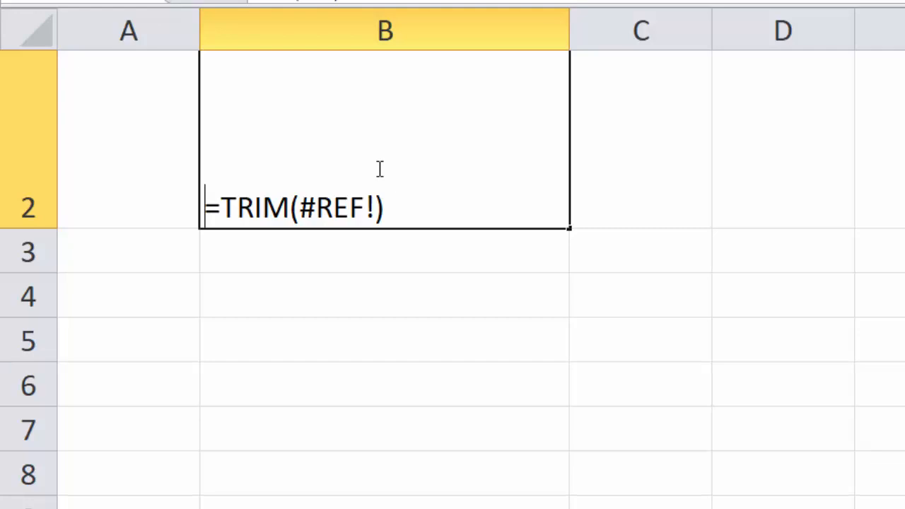
{"action": "key", "text": "Escape"}
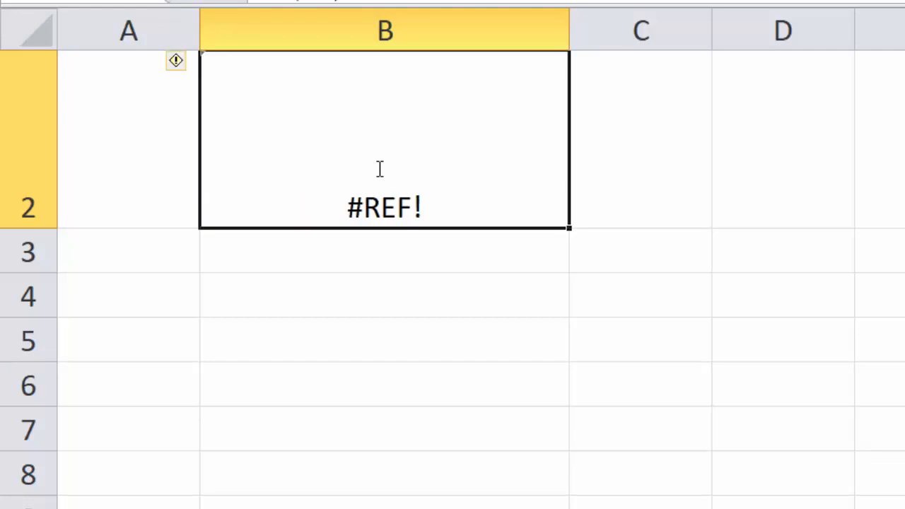
{"action": "key", "text": "ctrl+z"}
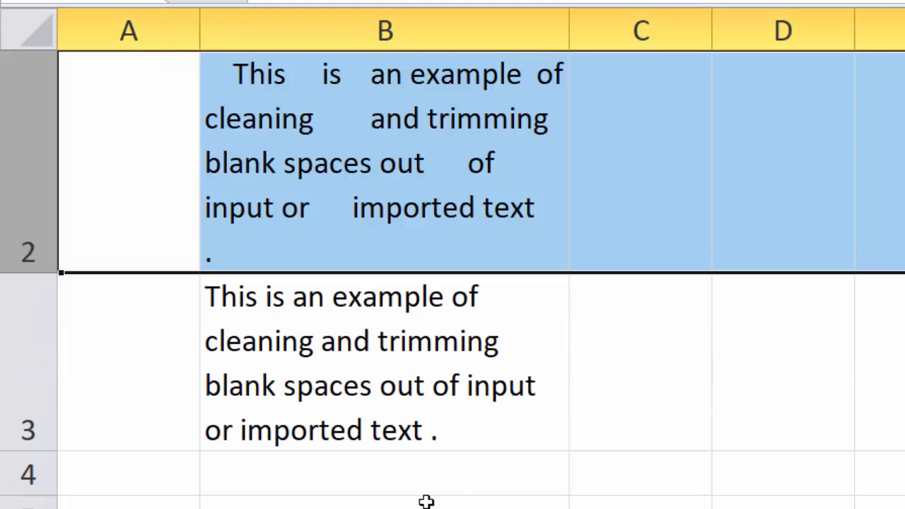
- Copy the trimmed text in cell B3 and paste it as values only over the original text in B2
{"action": "left_click", "coordinate": [368, 347]}
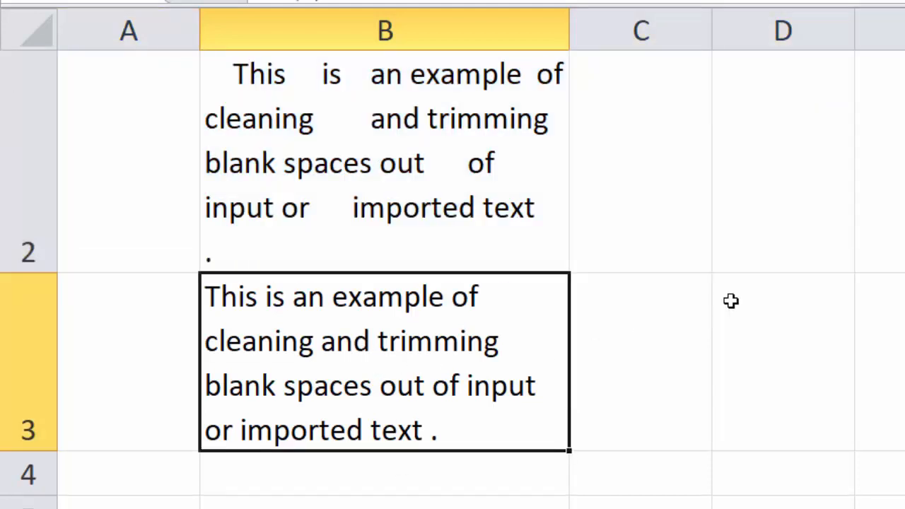
{"action": "key", "text": "ctrl+c"}
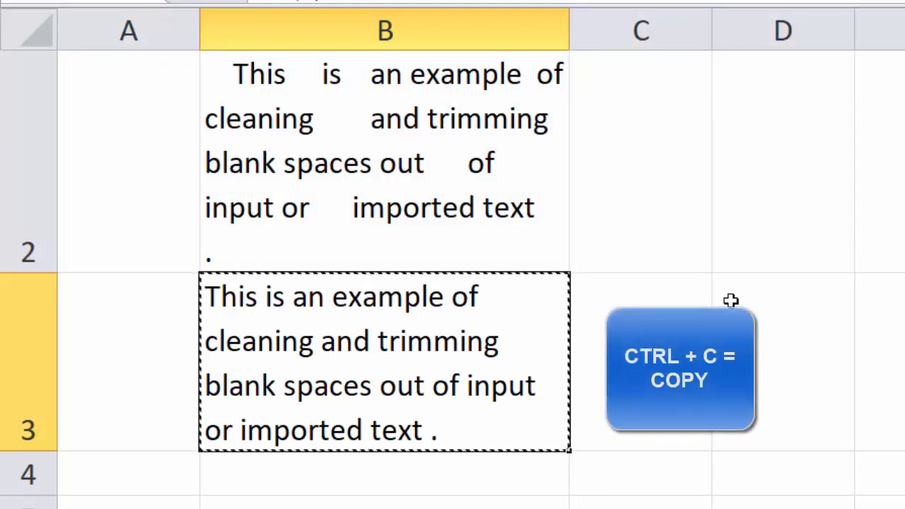
{"action": "left_click", "coordinate": [382, 131]}
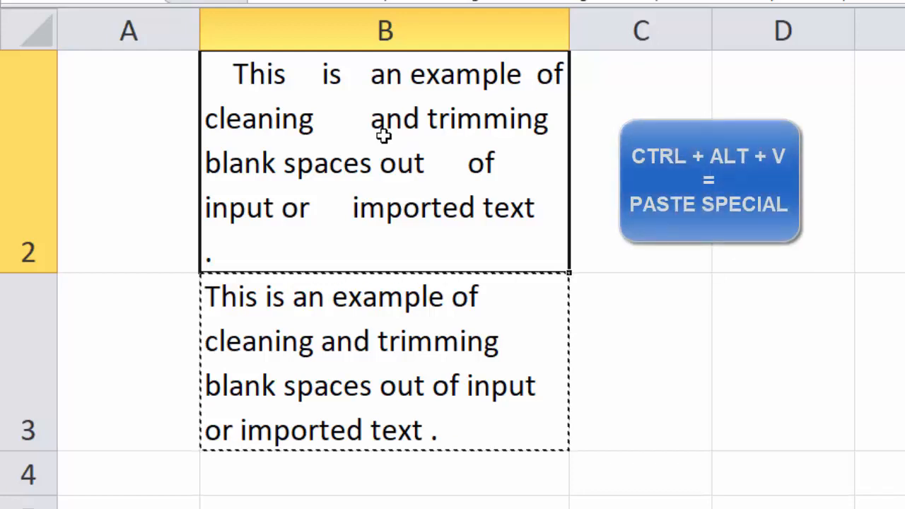
{"action": "key", "text": "ctrl+alt+v"}
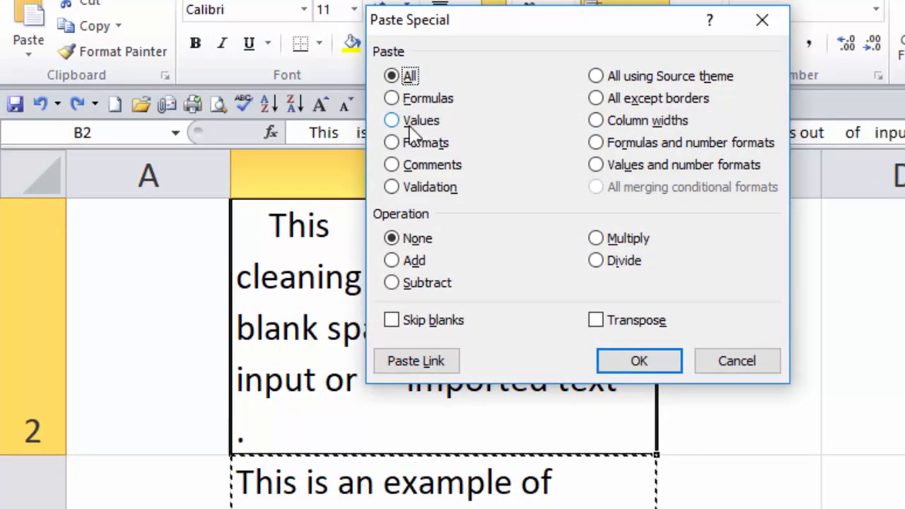
{"action": "left_click", "coordinate": [391, 121]}
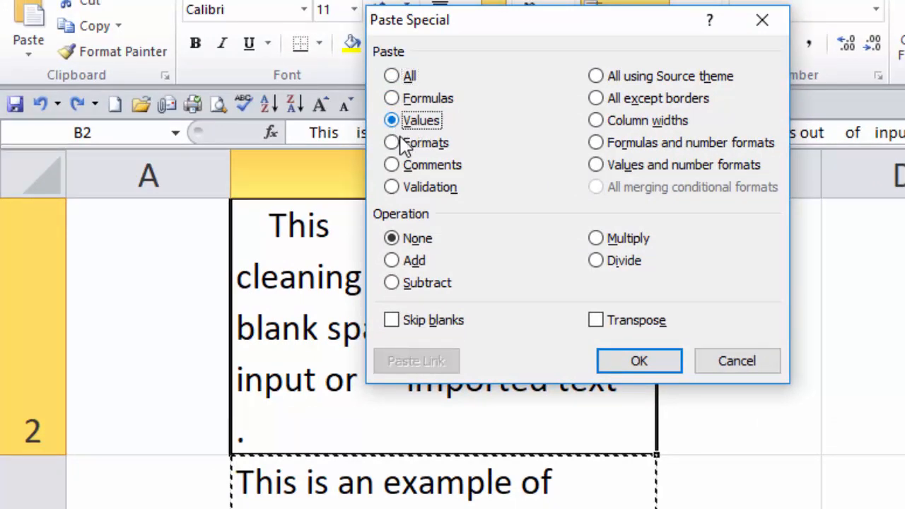
{"action": "left_click", "coordinate": [649, 366]}
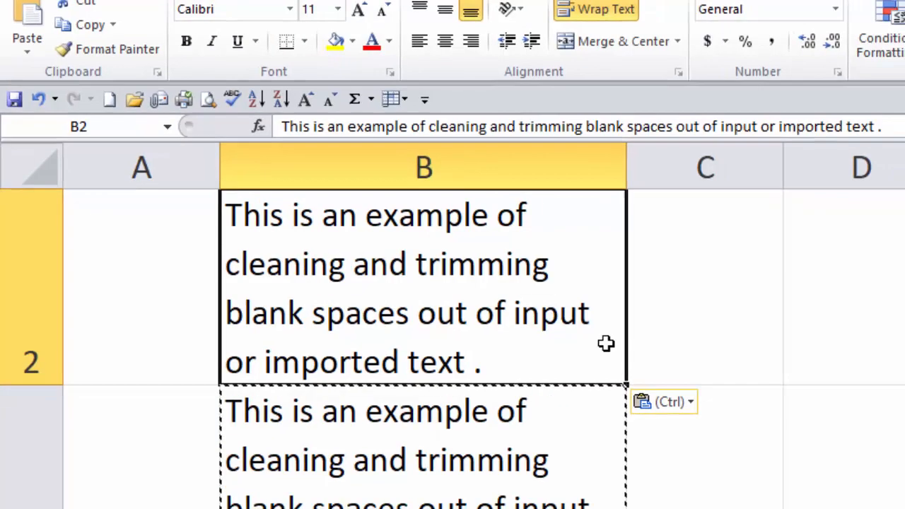
{"action": "key", "text": "Escape"}
- Check the contents of cells B3 and B2, and delete row 3 containing the TRIM formula
{"action": "left_click", "coordinate": [402, 455]}
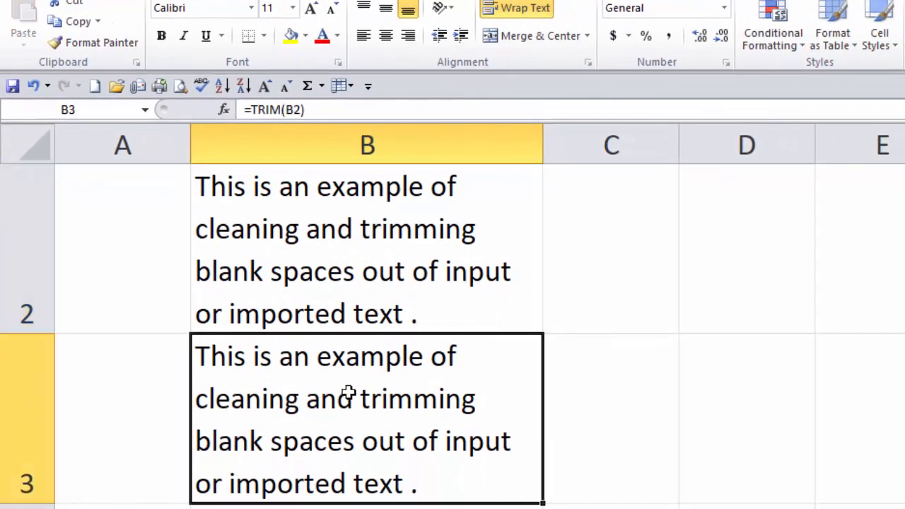
{"action": "double_click", "coordinate": [348, 394]}
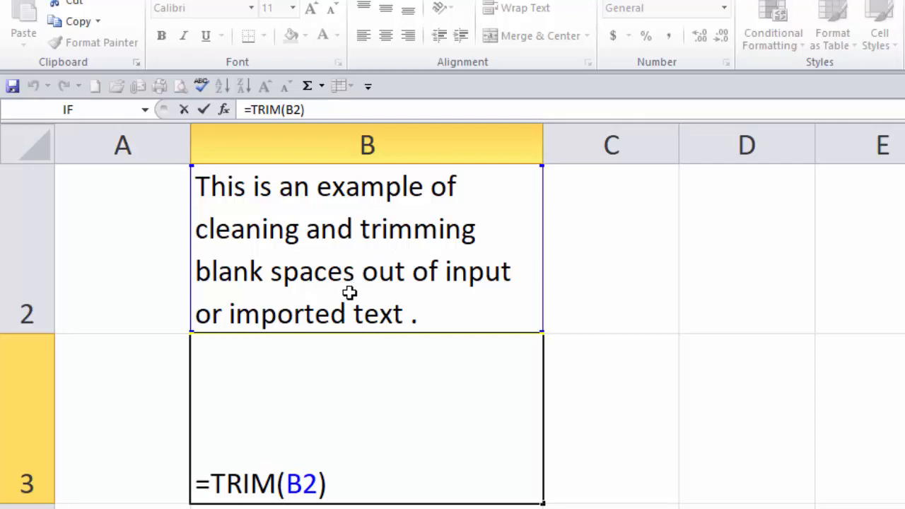
{"action": "key", "text": "ctrl+Return"}
{"action": "double_click", "coordinate": [313, 271]}
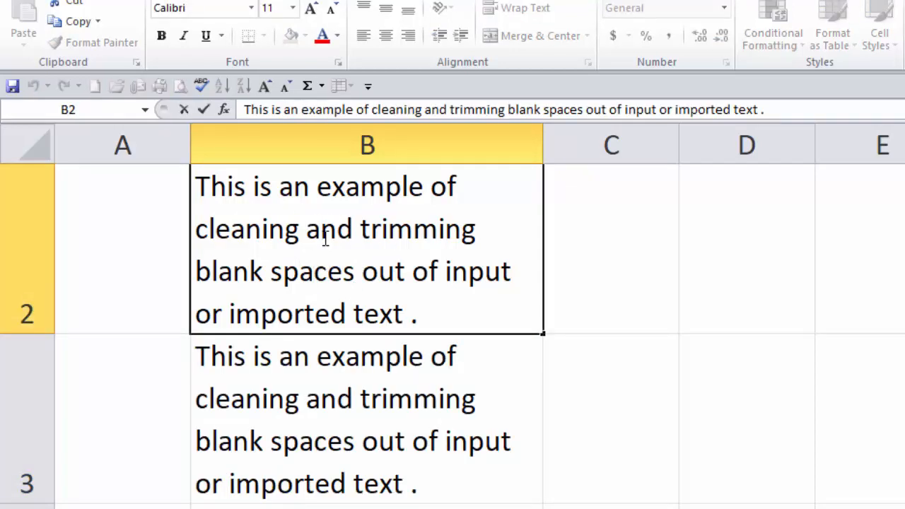
{"action": "left_click", "coordinate": [258, 398]}
{"action": "left_click", "coordinate": [28, 421]}
{"action": "right_click", "coordinate": [28, 422]}
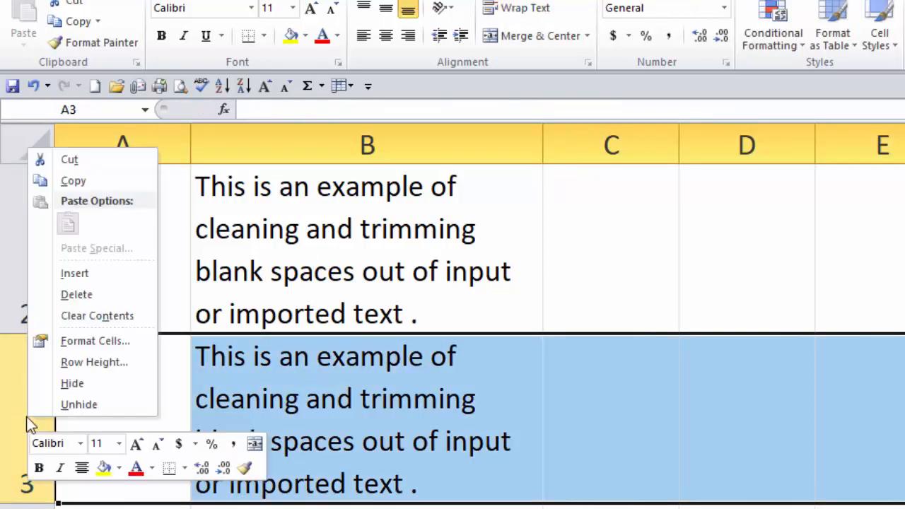
{"action": "left_click", "coordinate": [78, 295]}
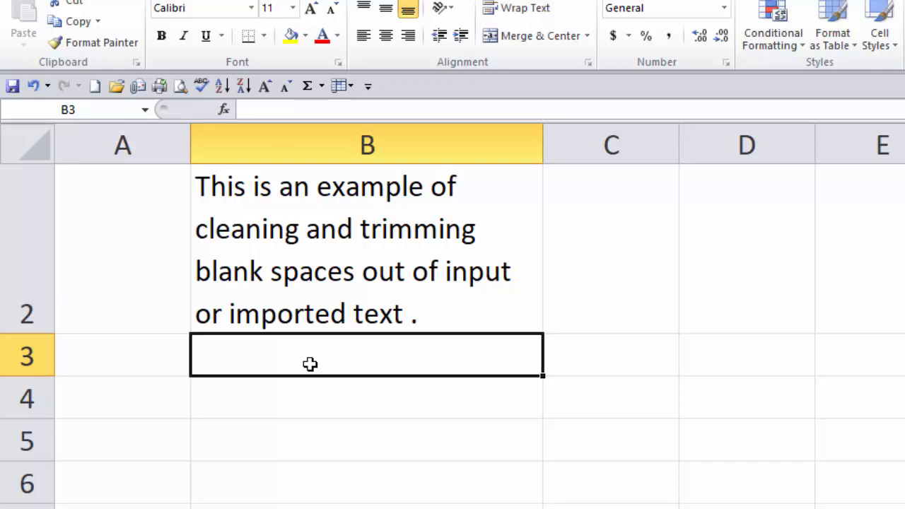
{"action": "type", "text": "=cle"}
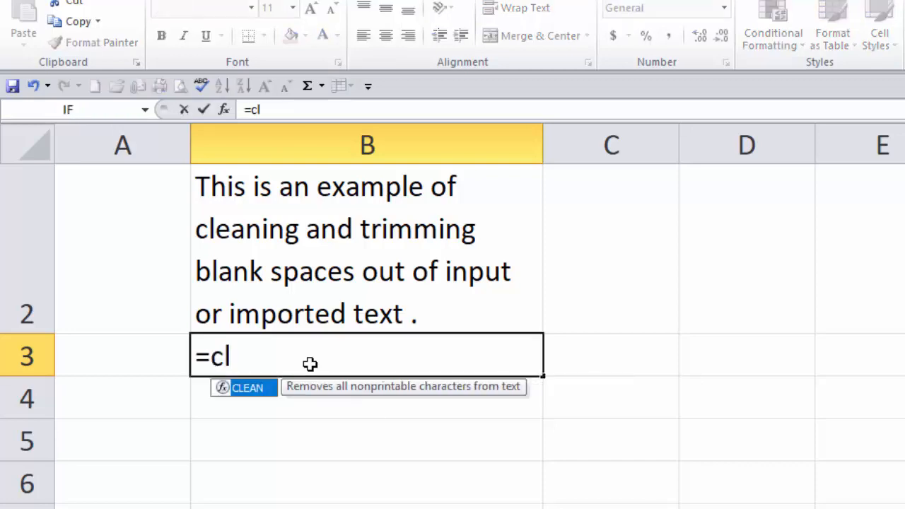
{"action": "type", "text": "an"}
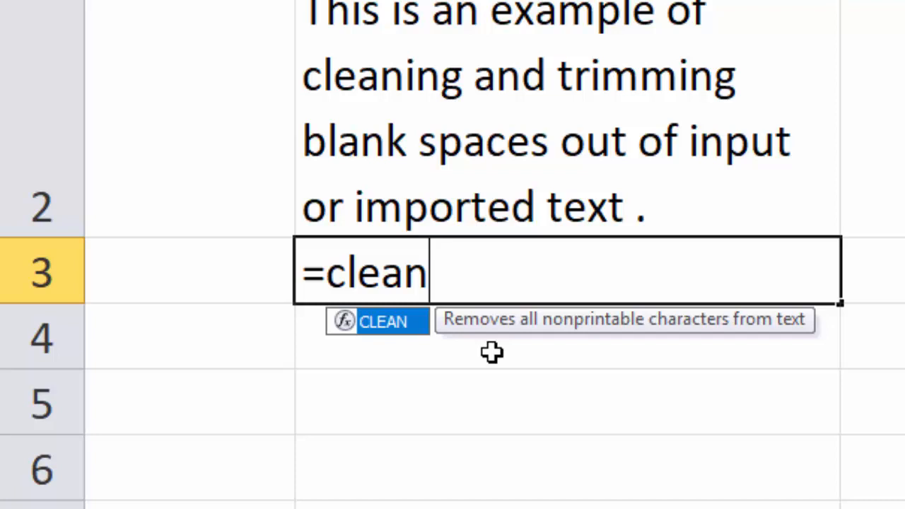
{"action": "key", "text": "Escape"}
{"action": "key", "text": "Escape"}
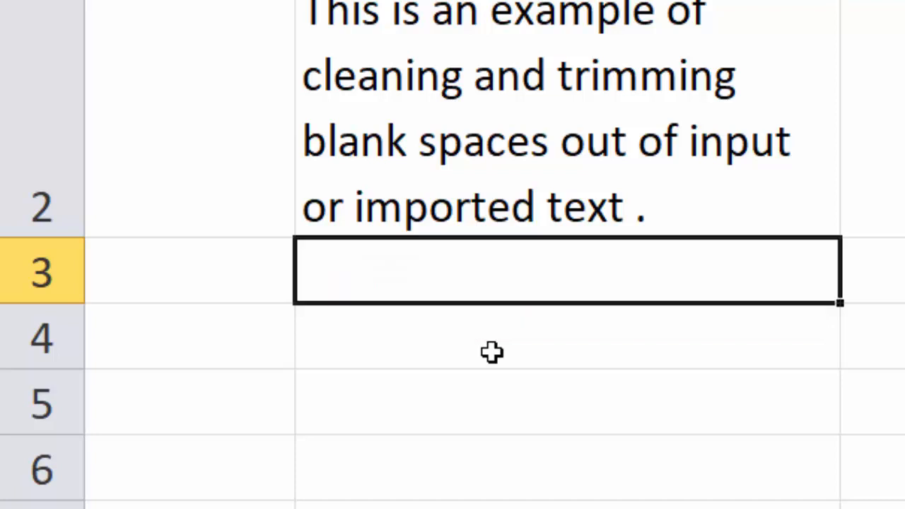